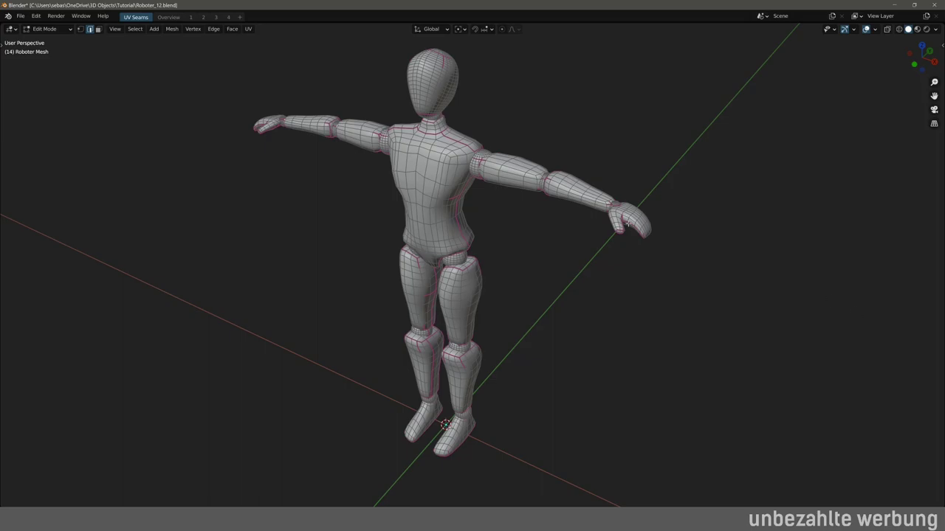
- Orbit the robot, then show the overview of all four UV layout versions side by side
{"action": "mouse_move", "coordinate": [412, 279]}
{"action": "middle_mouse_down"}
{"action": "mouse_move", "coordinate": [310, 253]}
{"action": "mouse_move", "coordinate": [398, 269]}
{"action": "middle_mouse_up"}
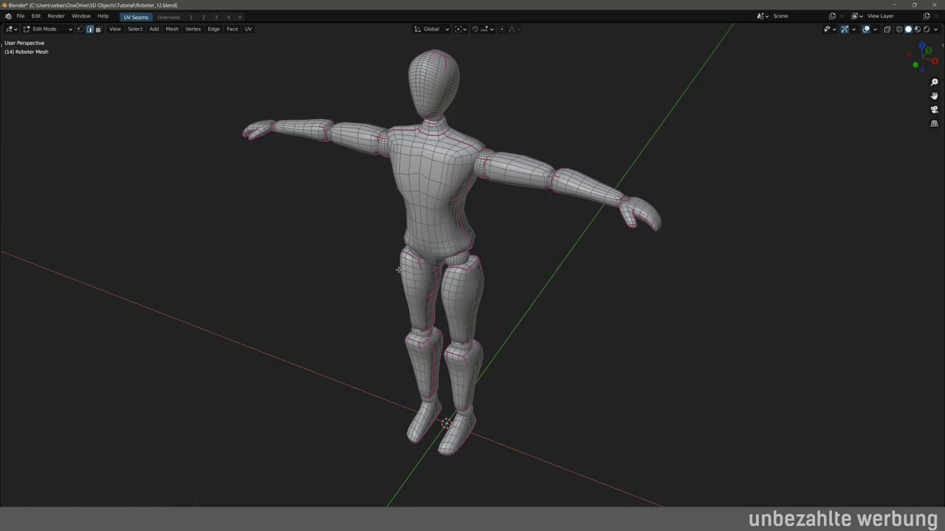
{"action": "key", "text": "ctrl+Page_Down"}
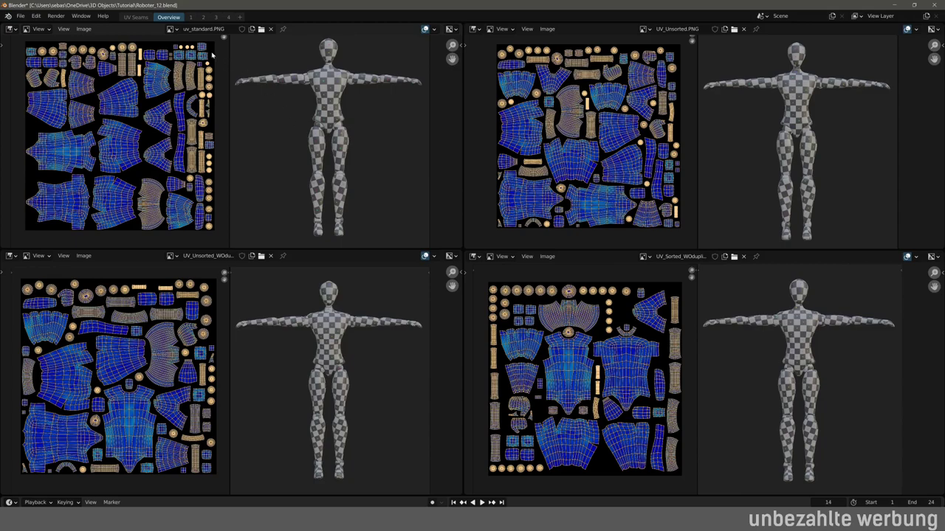
- Show the uv_standard UV layout full-size beside the checker-textured robot
{"action": "left_click", "coordinate": [190, 16]}
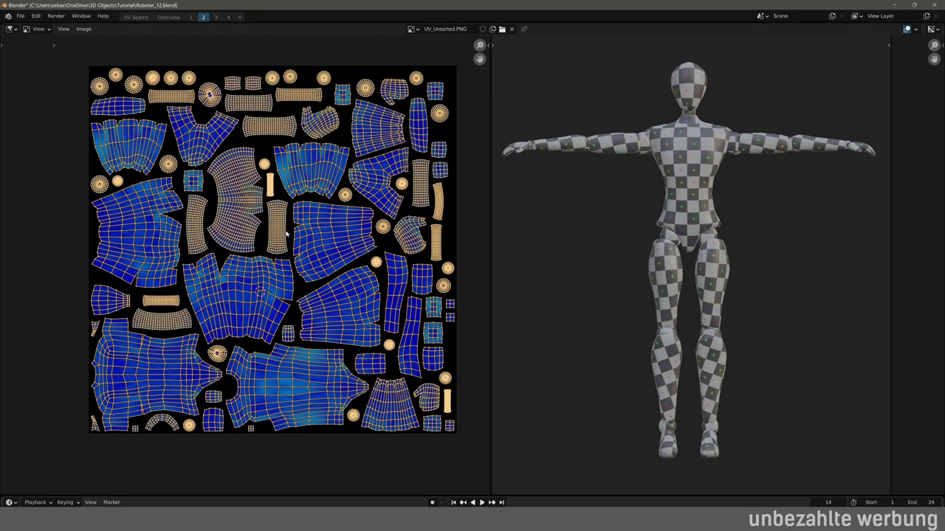
- View the unsorted no-duplicates layout, glance at uv_standard, then show the sorted layout
{"action": "left_click", "coordinate": [215, 16]}
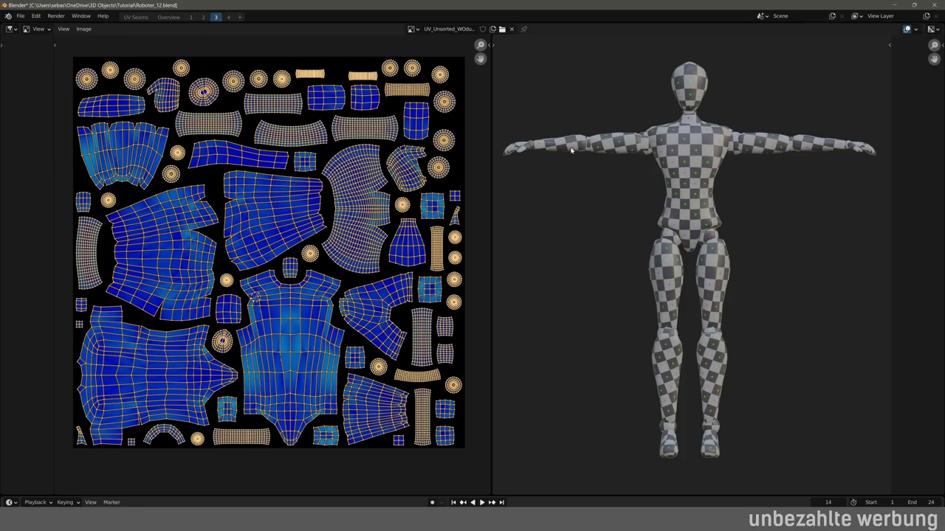
{"action": "left_click", "coordinate": [203, 16]}
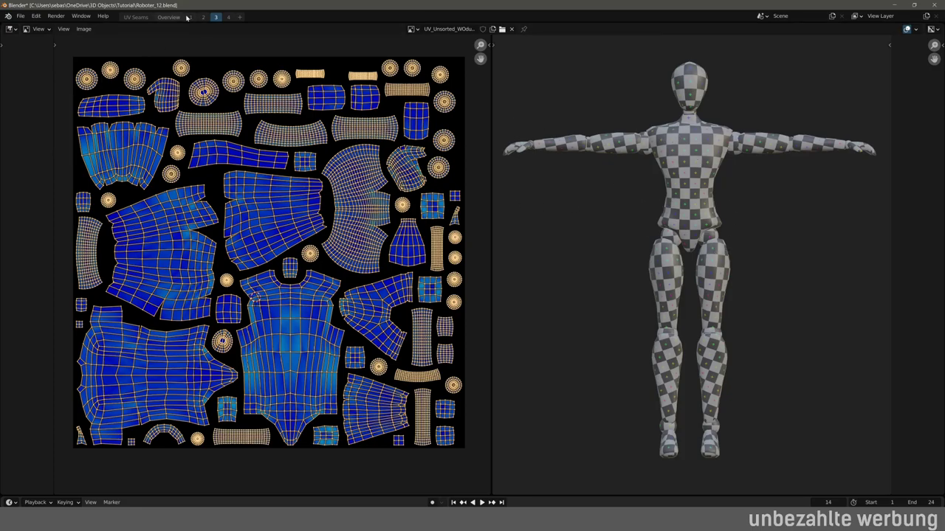
{"action": "left_click", "coordinate": [191, 17]}
{"action": "left_click", "coordinate": [216, 17]}
{"action": "left_click", "coordinate": [228, 18]}
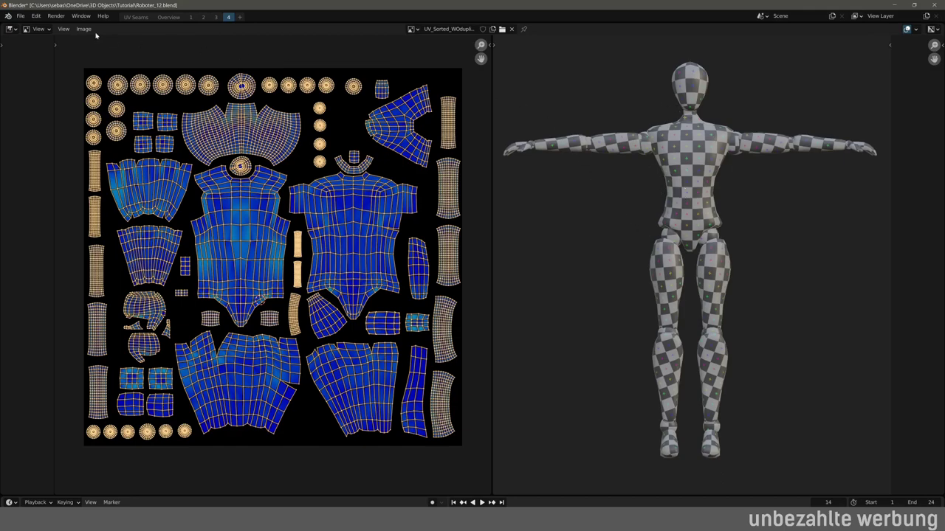
- Flip repeatedly between the uv_standard and sorted UV layouts on the checker-textured robot
{"action": "left_click", "coordinate": [191, 19]}
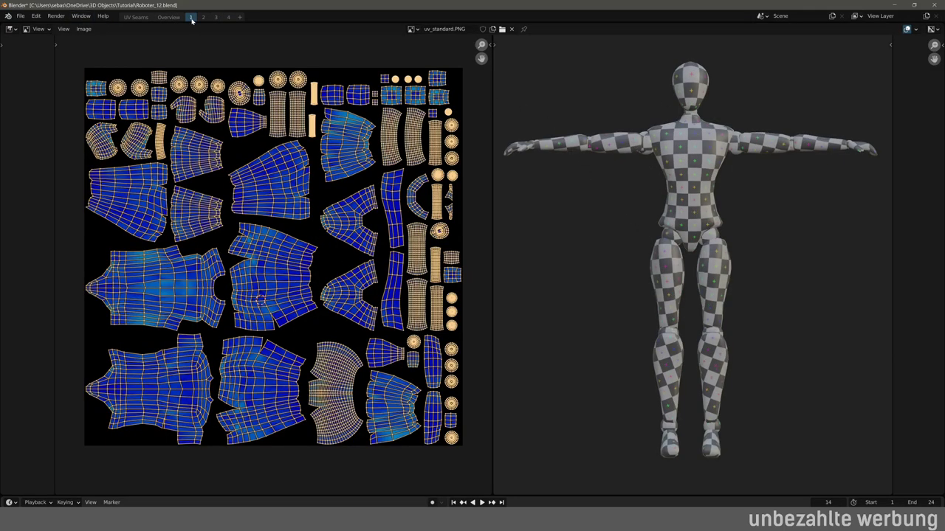
{"action": "left_click", "coordinate": [228, 17]}
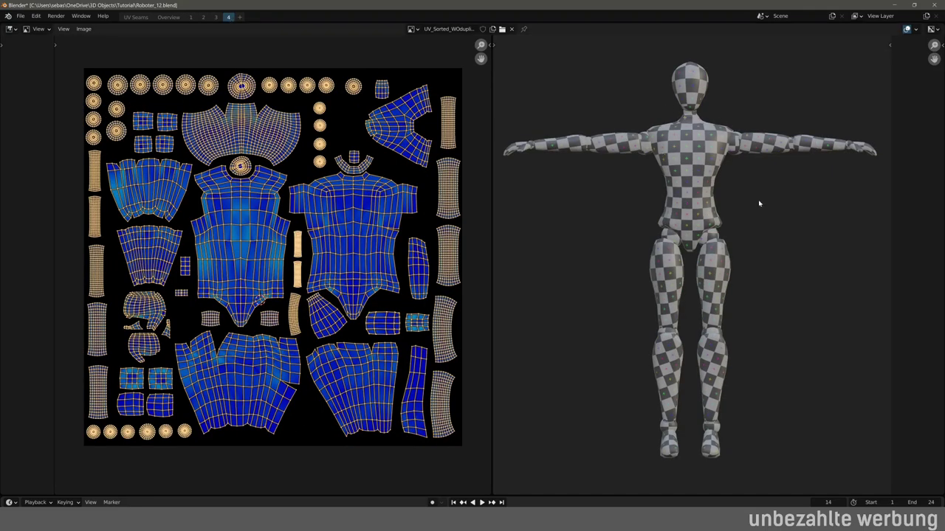
{"action": "left_click", "coordinate": [191, 17]}
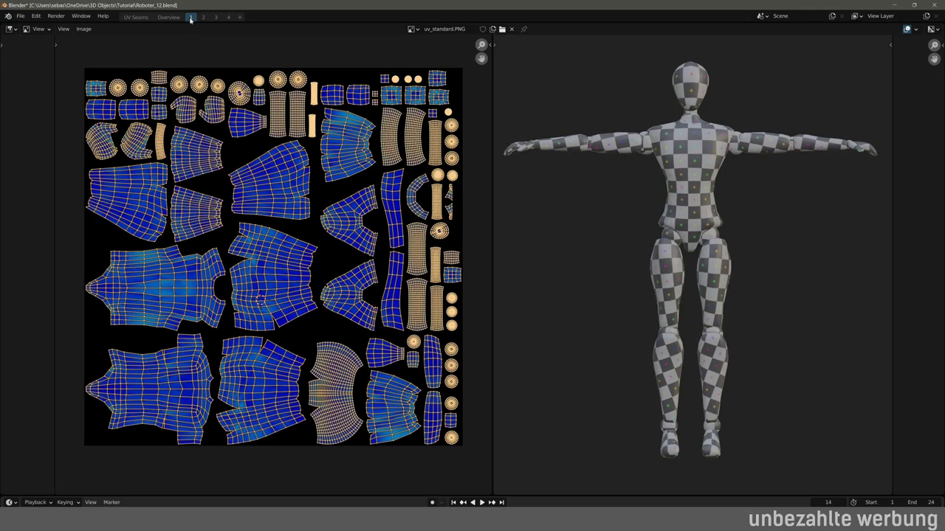
{"action": "left_click", "coordinate": [228, 17]}
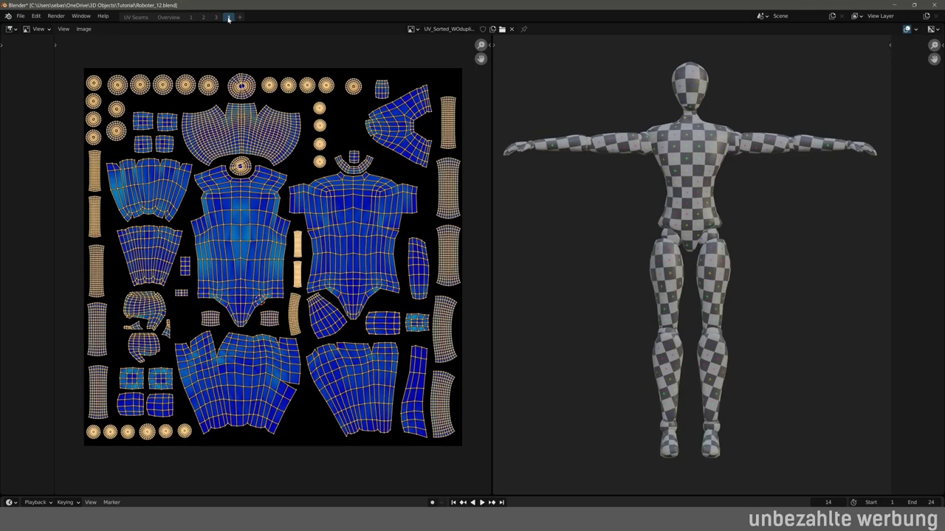
{"action": "left_click", "coordinate": [190, 17]}
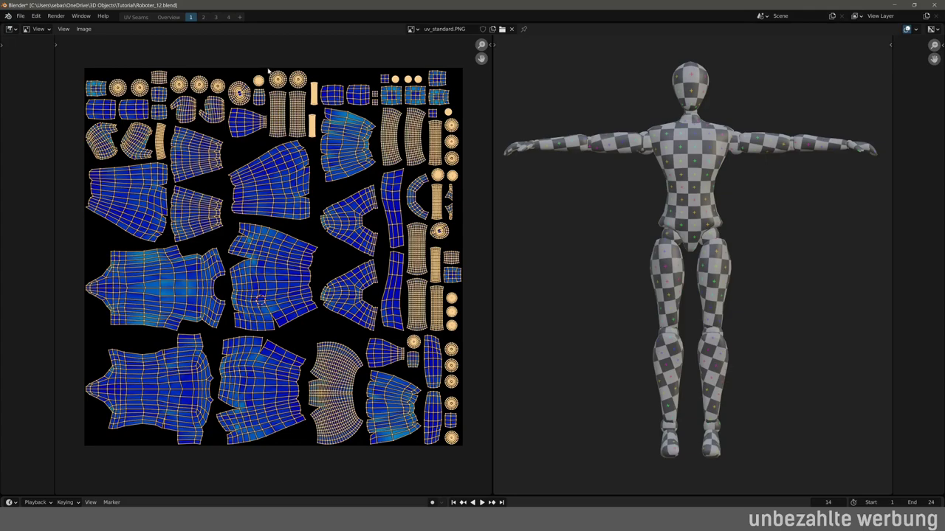
{"action": "left_click", "coordinate": [228, 17]}
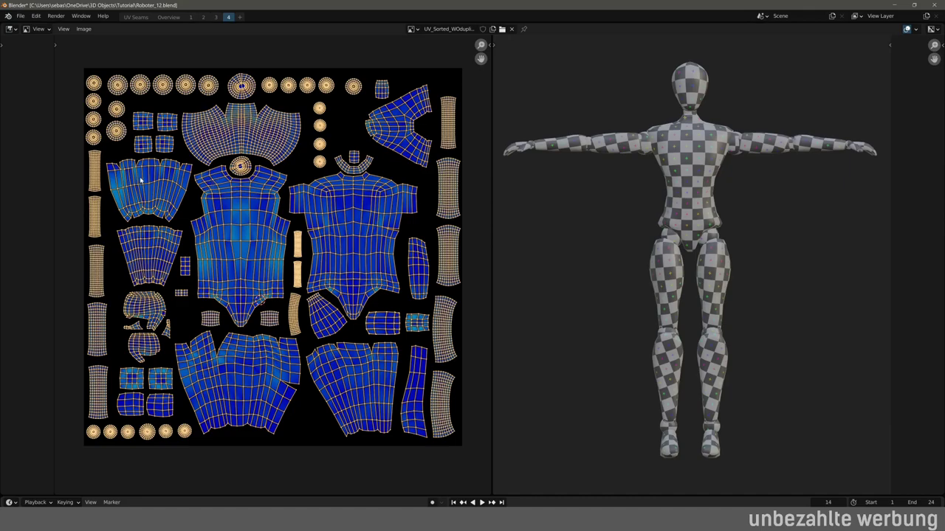
{"action": "left_click", "coordinate": [203, 16]}
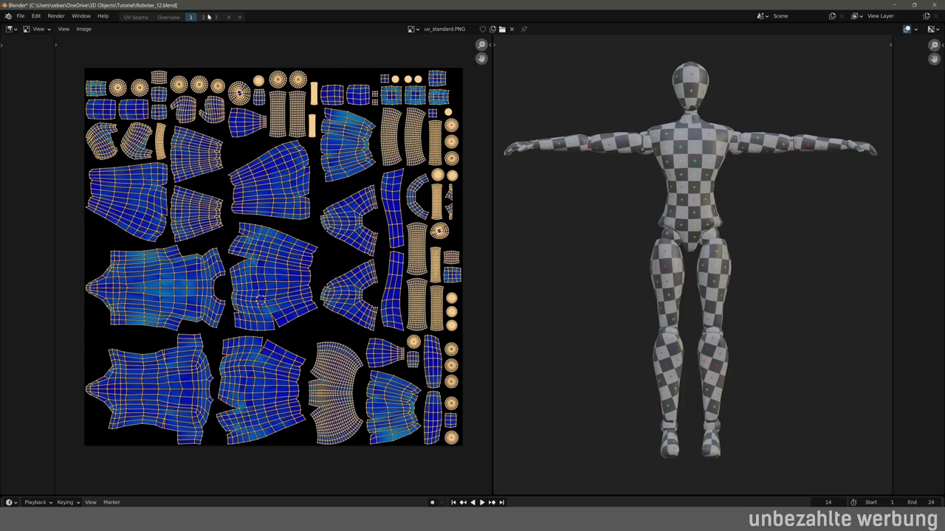
{"action": "left_click", "coordinate": [228, 16]}
{"action": "left_click", "coordinate": [190, 16]}
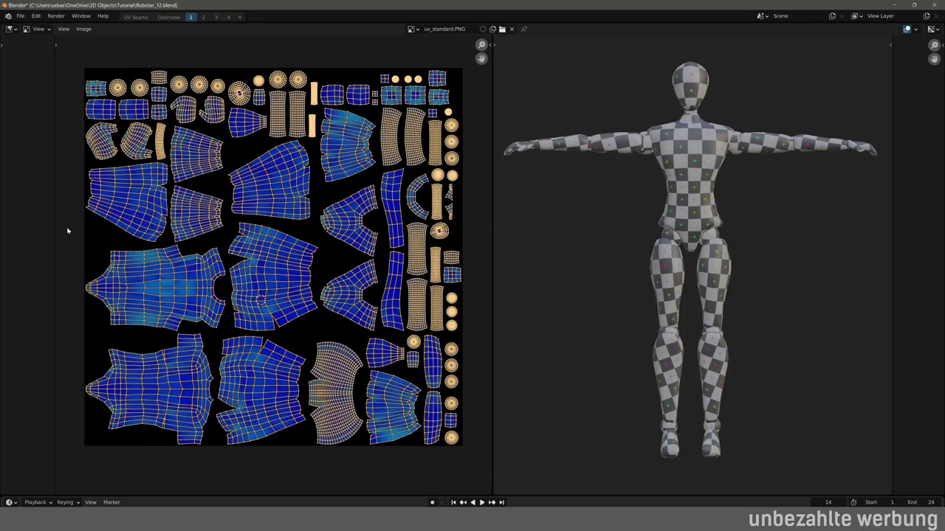
{"action": "left_click", "coordinate": [202, 16]}
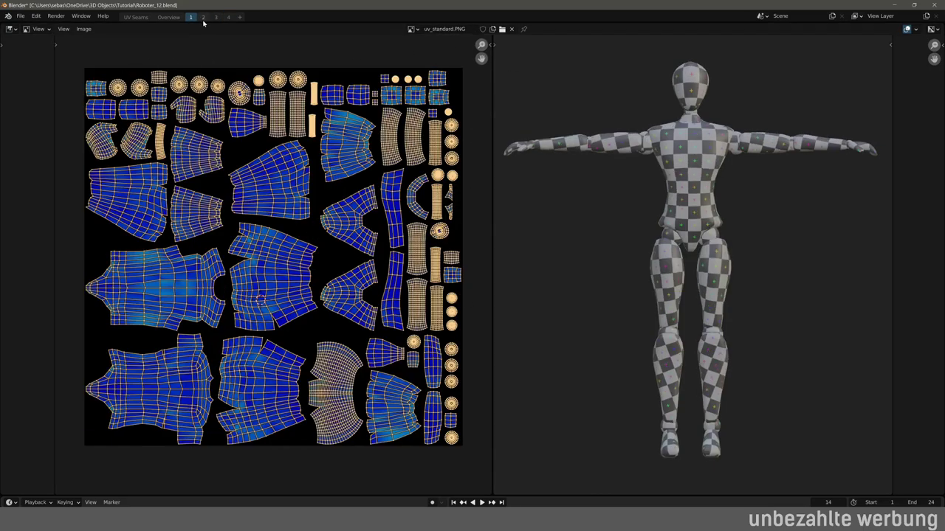
- Alternate between the unsorted and sorted no-duplicates layouts, finishing on UV_Sorted_WOdupli…
{"action": "left_click", "coordinate": [215, 16]}
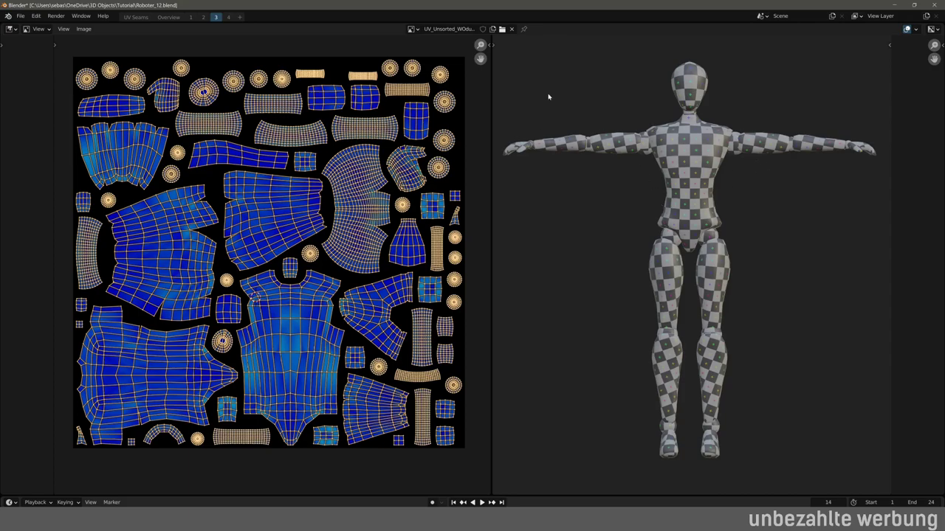
{"action": "left_click", "coordinate": [229, 16]}
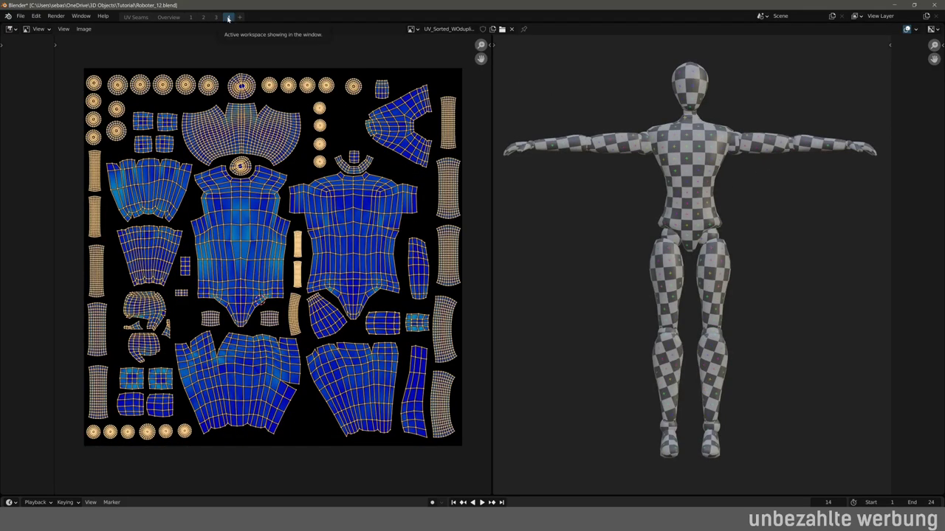
{"action": "left_click", "coordinate": [216, 17]}
{"action": "left_click", "coordinate": [227, 18]}
{"action": "left_click", "coordinate": [217, 18]}
{"action": "left_click", "coordinate": [228, 17]}
{"action": "left_click", "coordinate": [216, 17]}
{"action": "left_click", "coordinate": [227, 17]}
{"action": "left_click", "coordinate": [216, 16]}
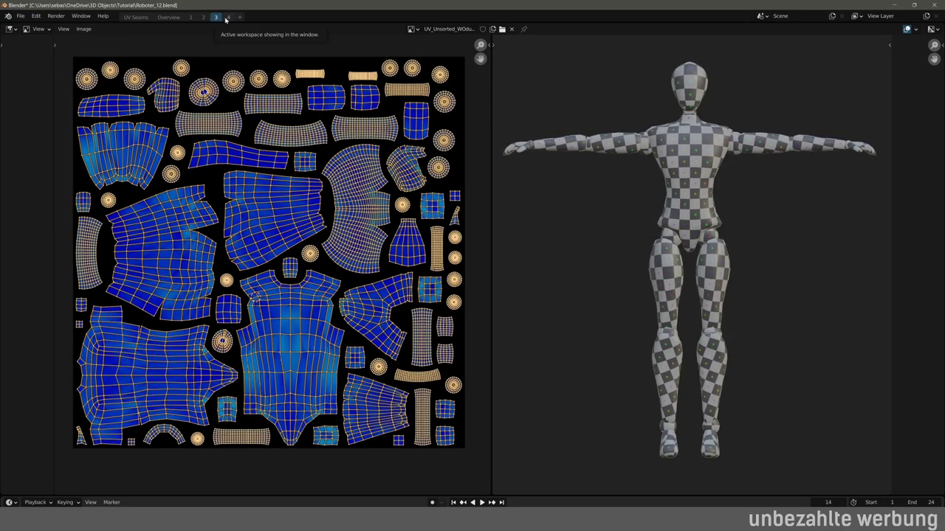
{"action": "left_click", "coordinate": [227, 18]}
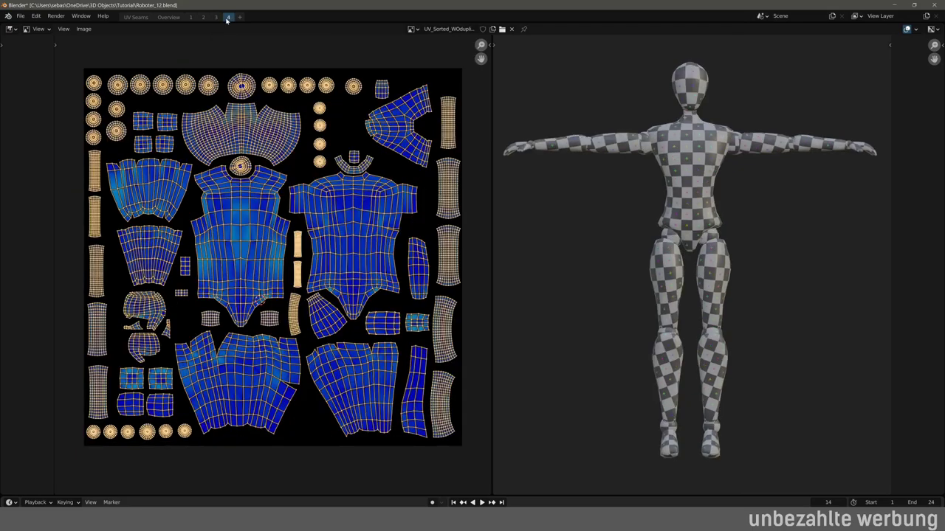
{"action": "left_click", "coordinate": [217, 18]}
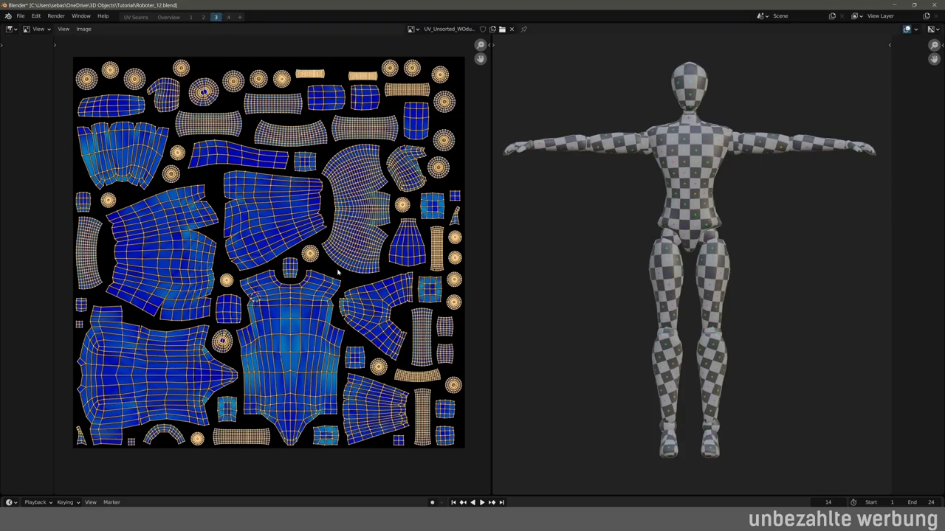
{"action": "left_click", "coordinate": [229, 17]}
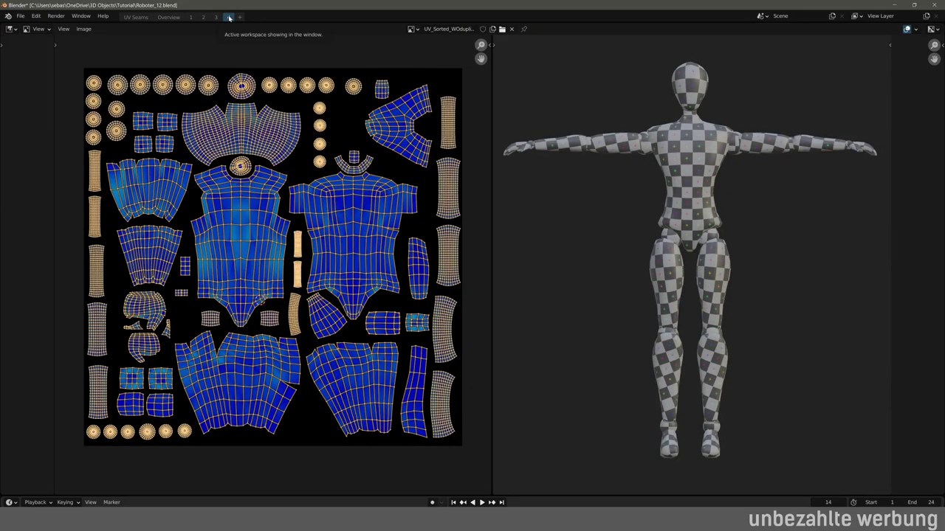